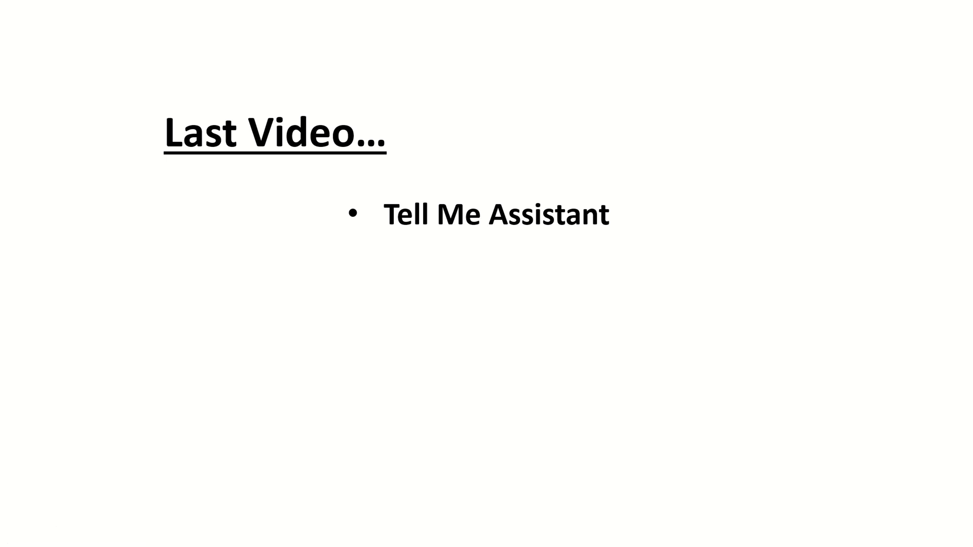
Animate the Tell Me Assistant bullet off the Last Video… slide, leaving only the title
key(Right)
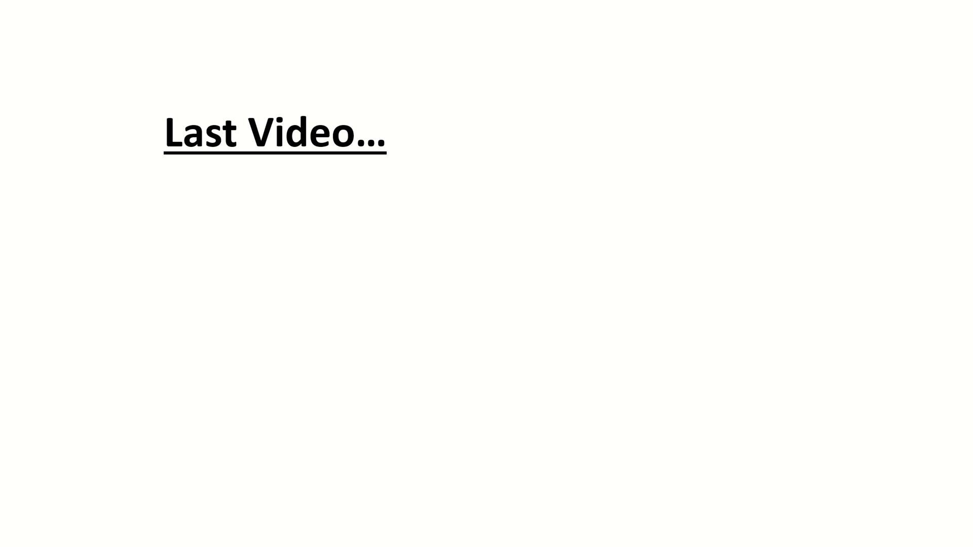
Bring the New Document bullet onto the Last Video… slide
key(Right)
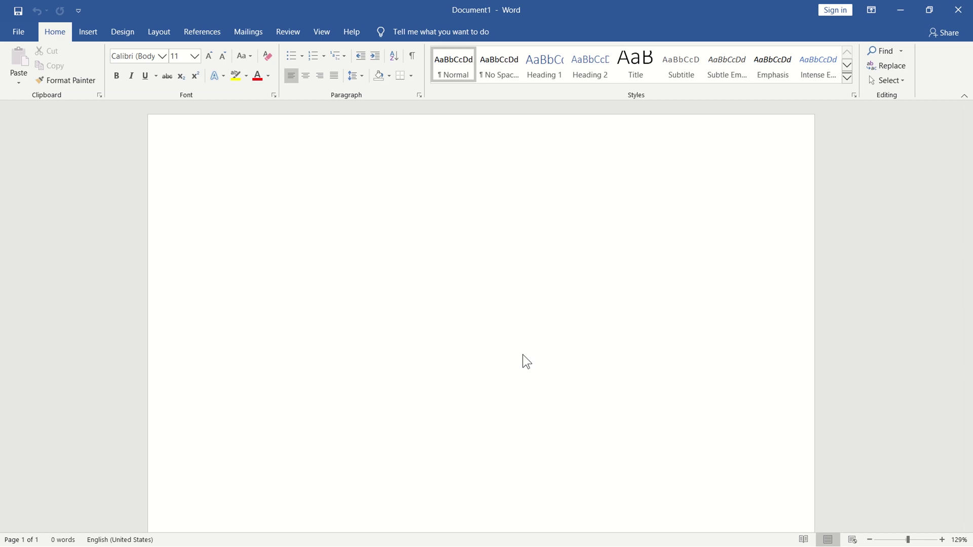
Type 'The' at top left, 'Word' mid-page and 'Tutorial' to the right of 'The'
click(237, 210)
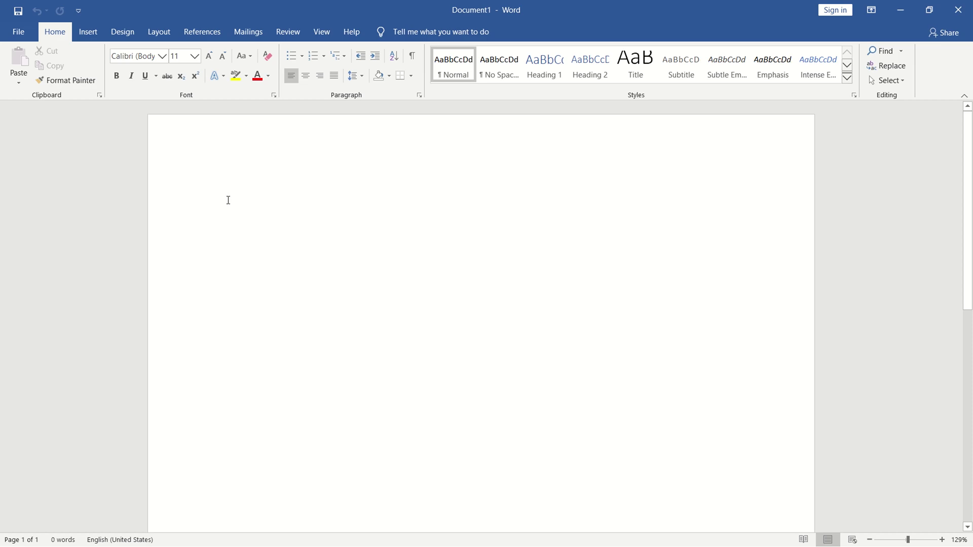
text(The)
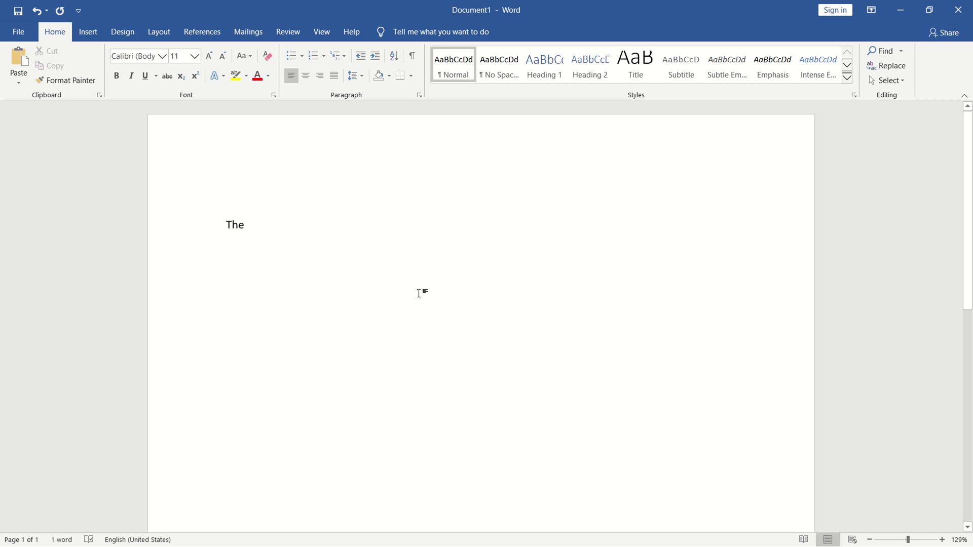
double_click(444, 323)
text(Word)
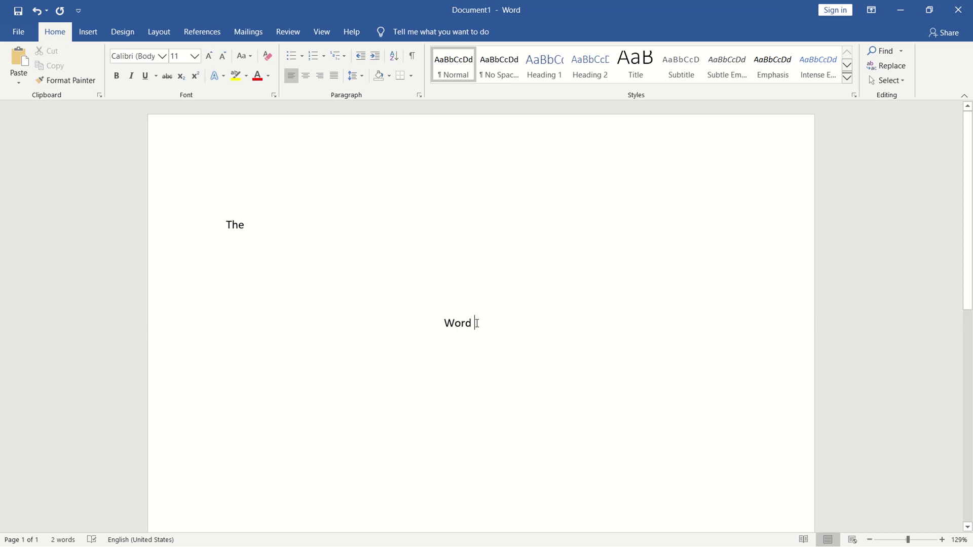
double_click(616, 220)
text(Tutori)
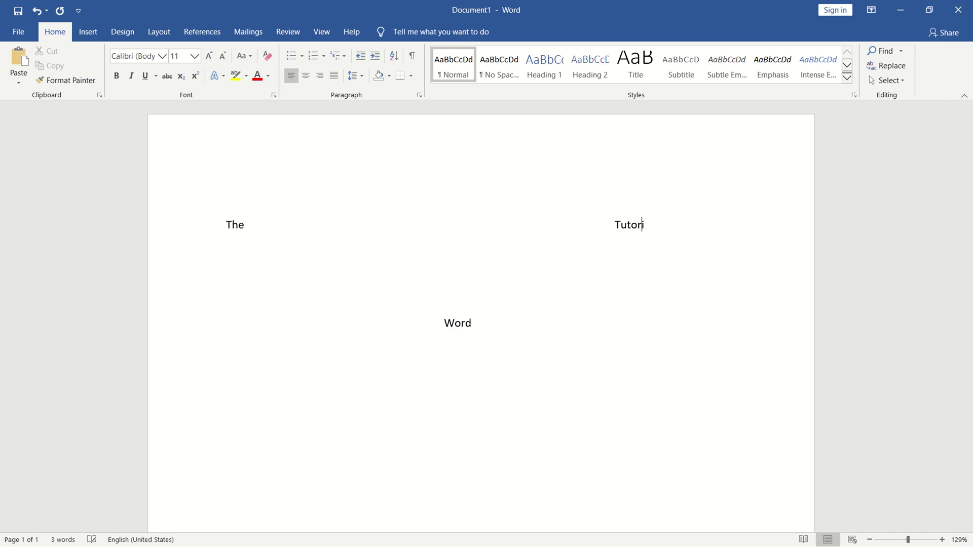
text(al)
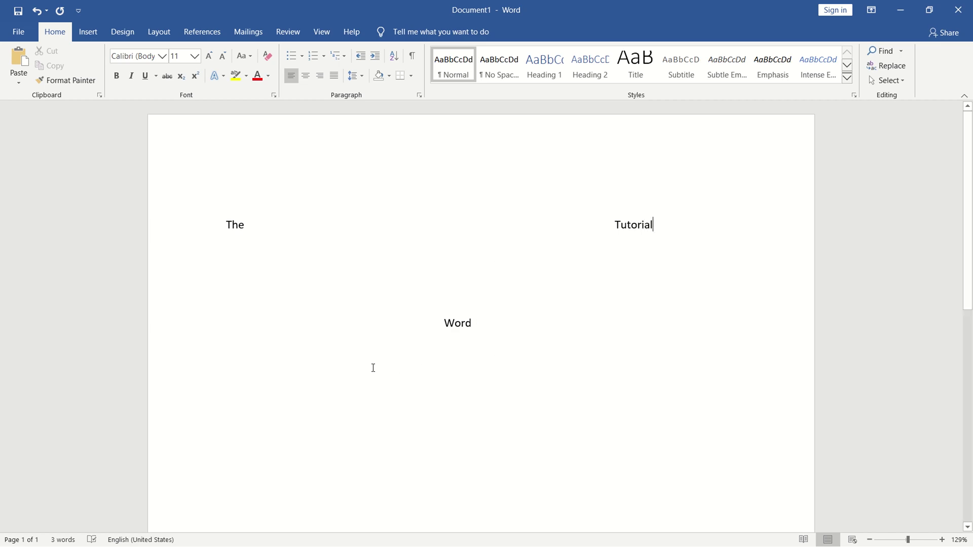
click(582, 450)
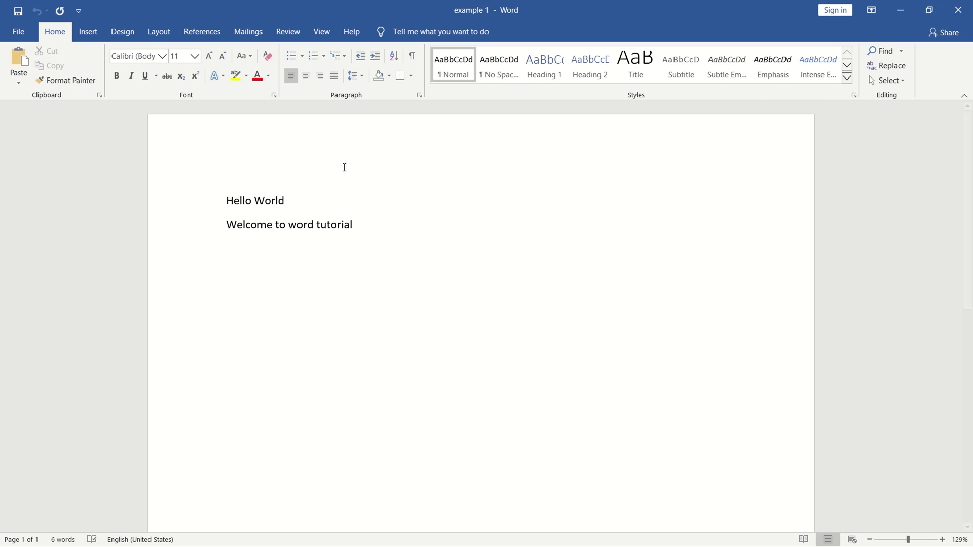
In example 1, left-align the text, center 'Hello World' then undo it, and select both lines
click(57, 32)
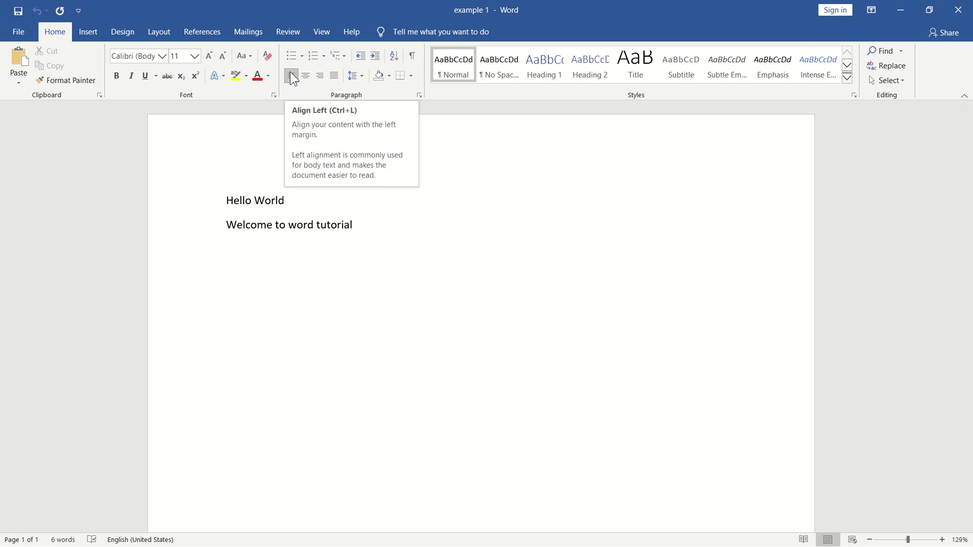
key(ctrl+l)
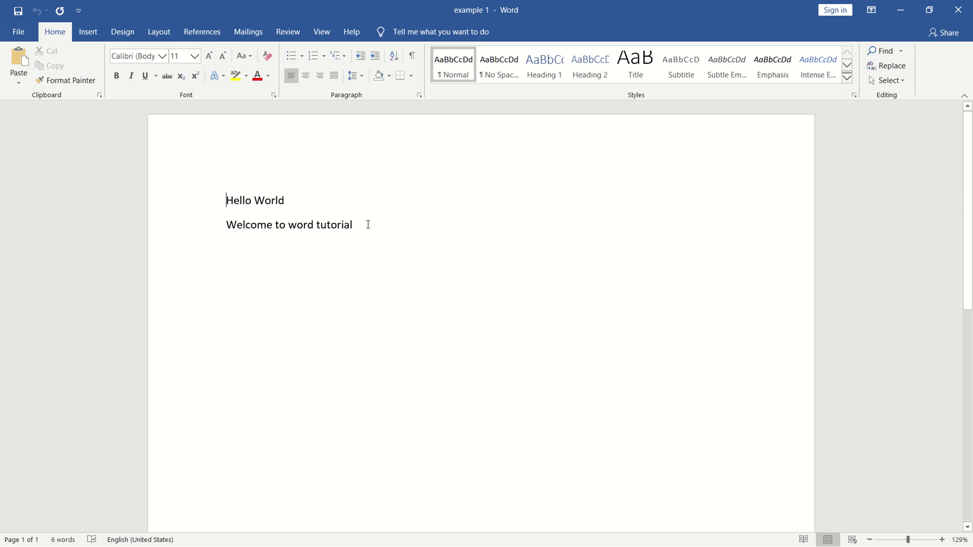
click(305, 76)
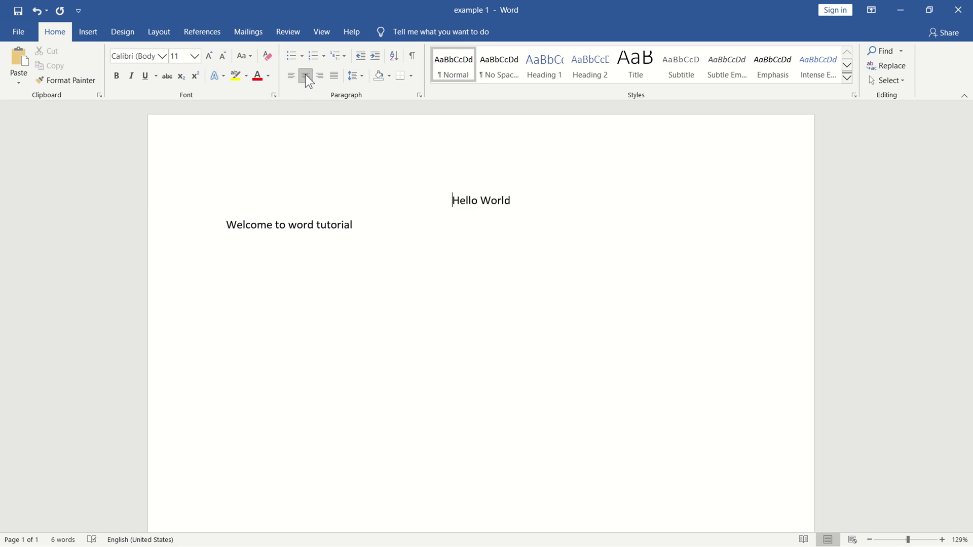
key(ctrl+z)
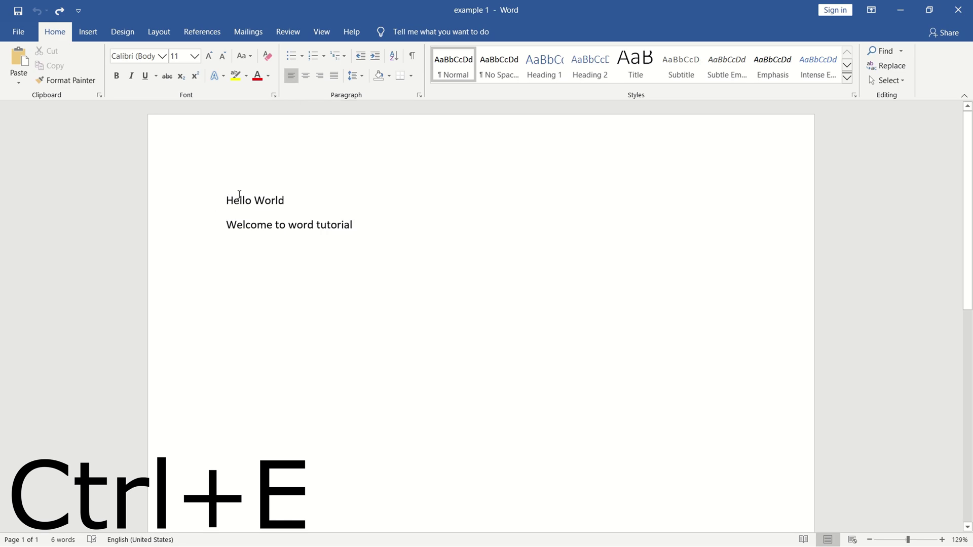
shift+click(380, 226)
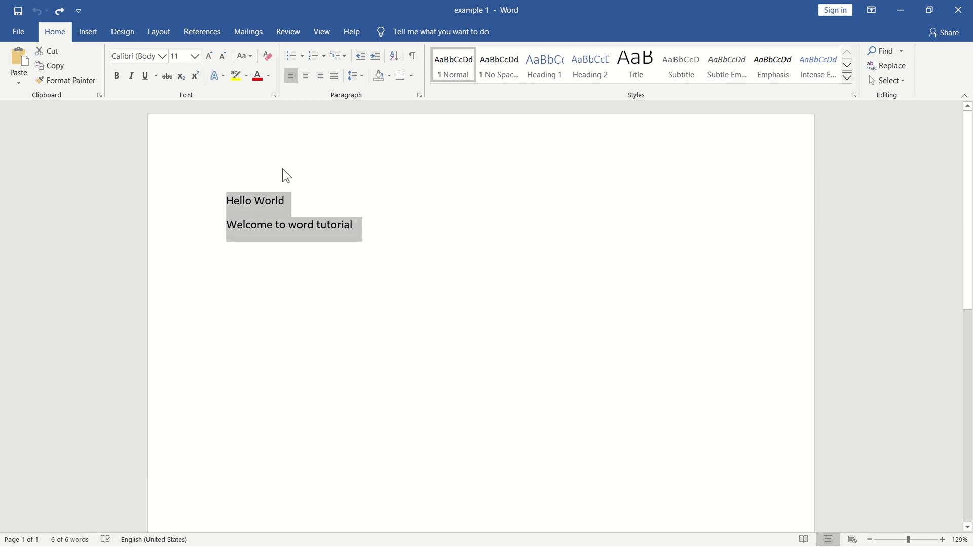
Align both example lines centred, then right-aligned, then justified
click(306, 75)
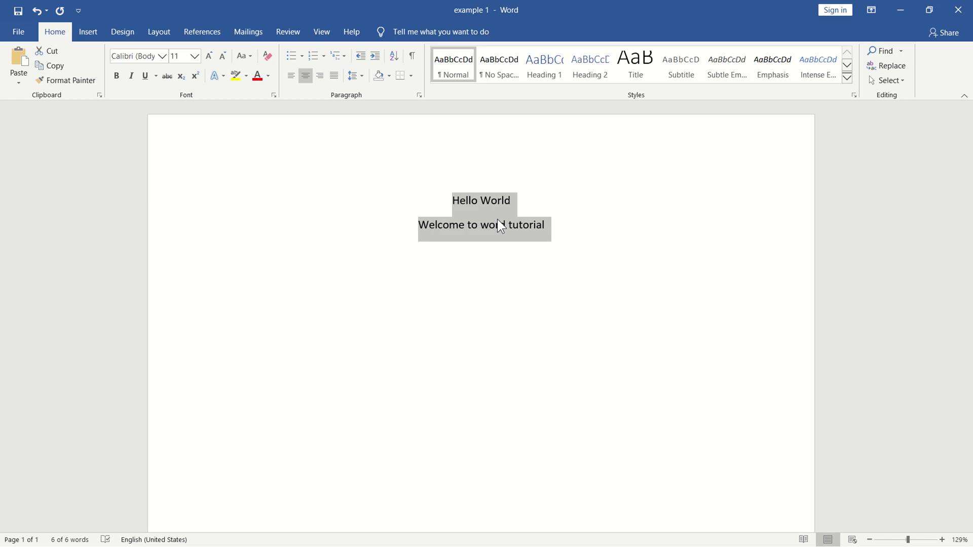
key(ctrl+r)
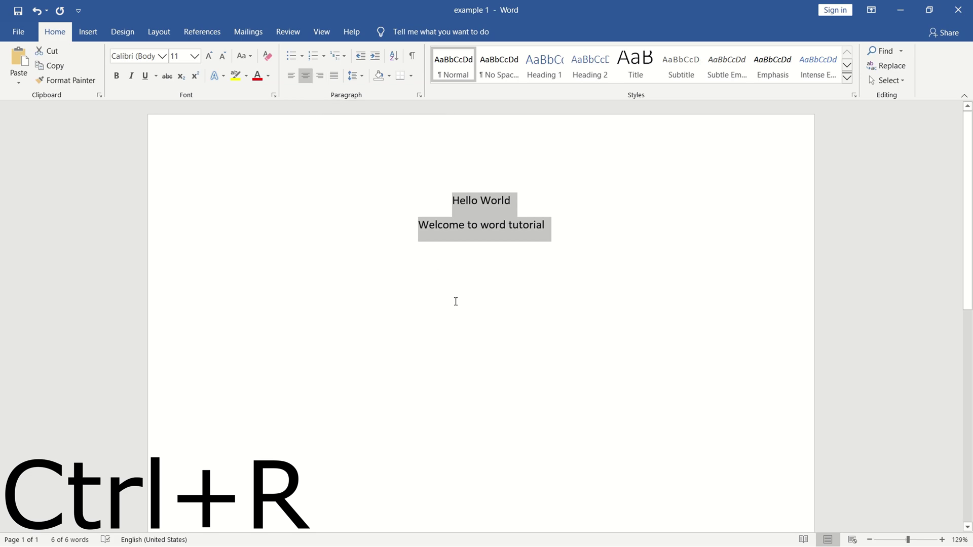
key(ctrl+r)
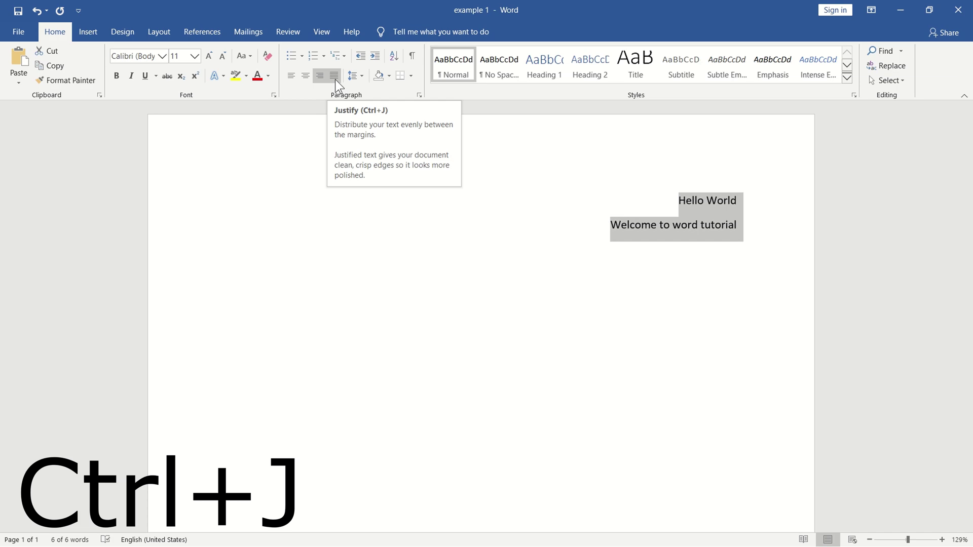
key(ctrl+j)
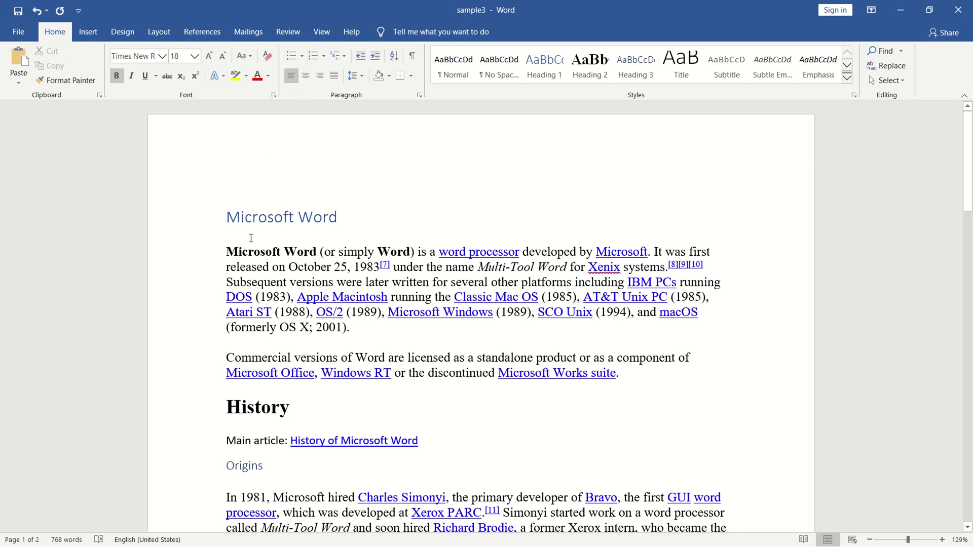
Select the first two body paragraphs and cycle them through centred, right-aligned, then justified
drag(226, 244, 633, 378)
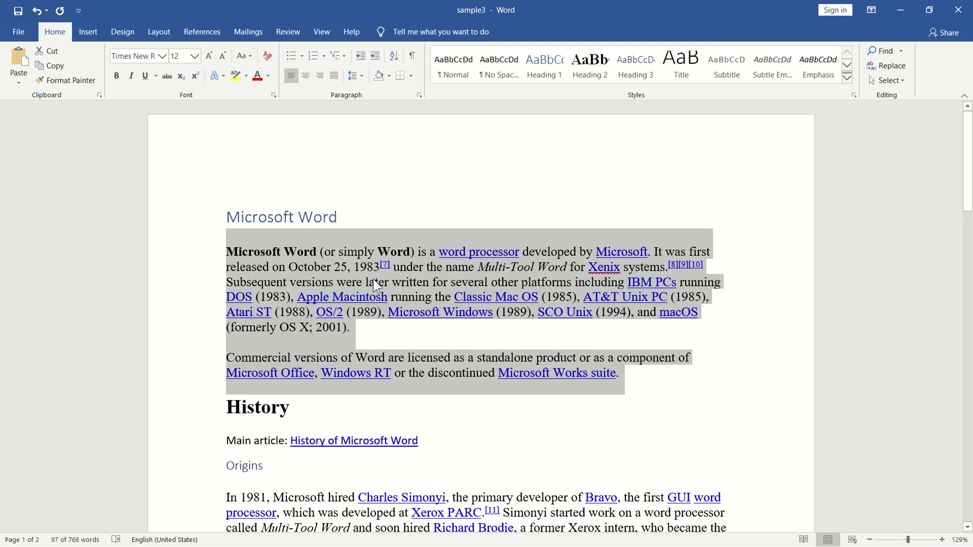
key(ctrl+e)
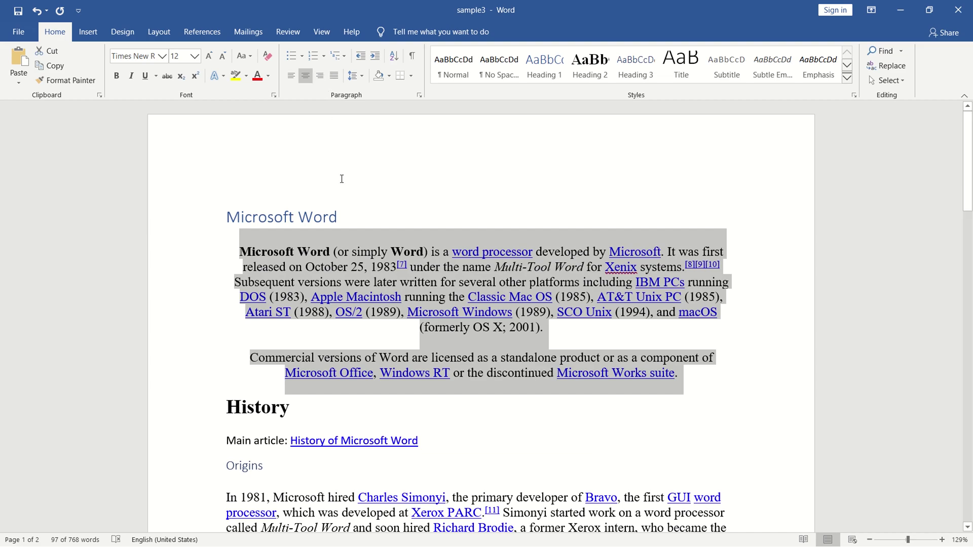
key(ctrl+r)
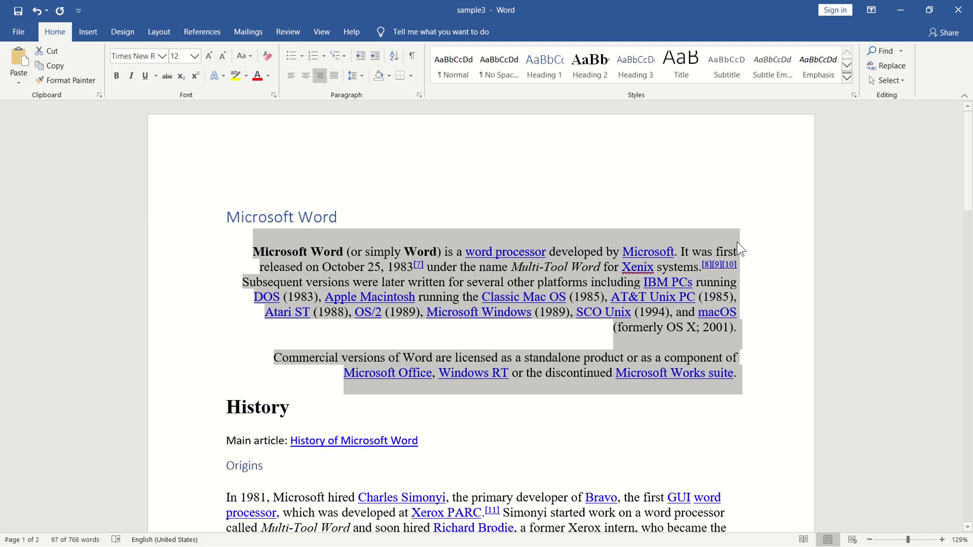
click(335, 75)
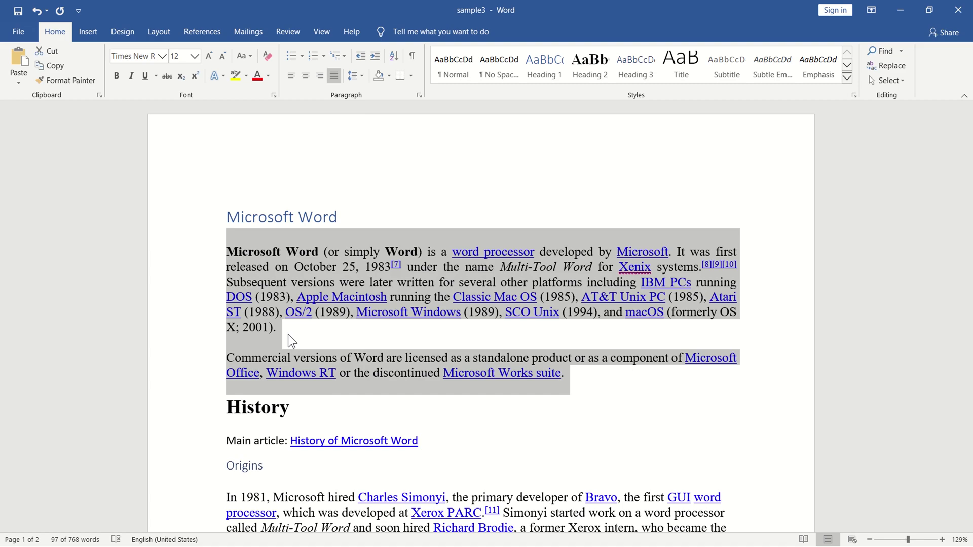
click(463, 268)
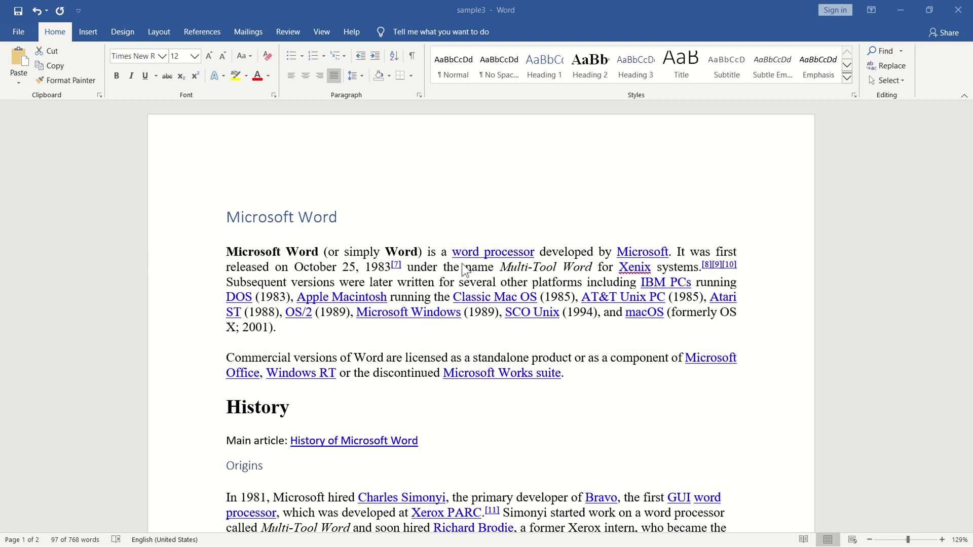
Create Document2 as a new blank document from the File start page
click(17, 33)
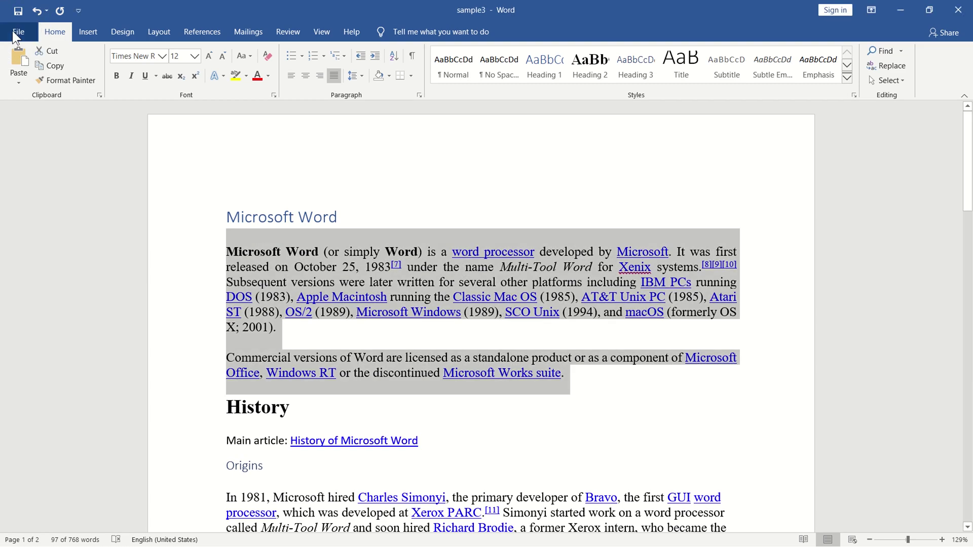
click(17, 33)
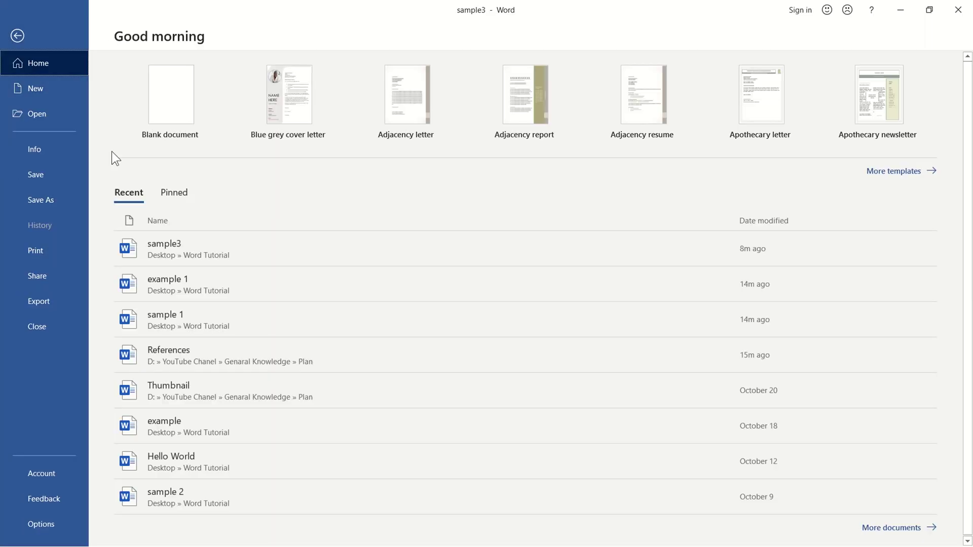
click(142, 103)
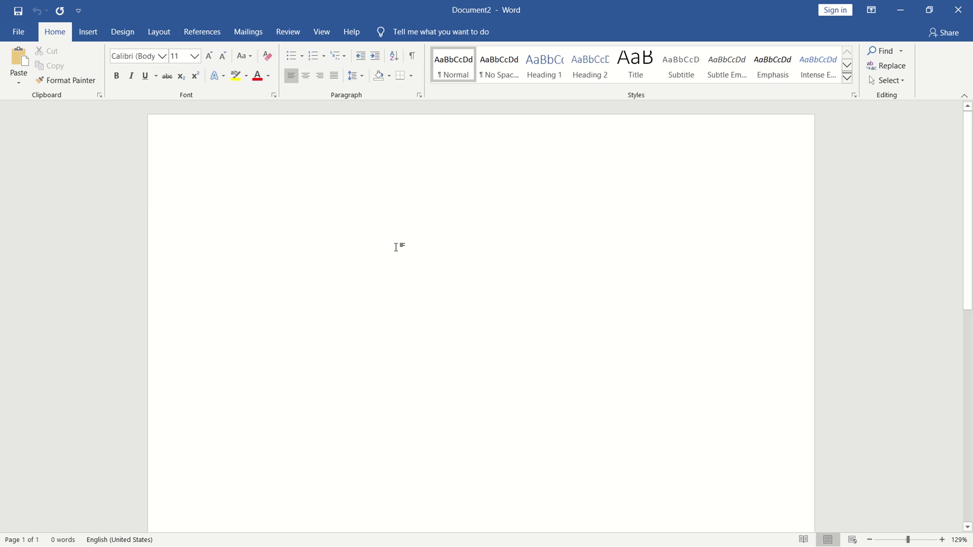
Switch from the blank Document2 back to the sample3 article window
key(ctrl)
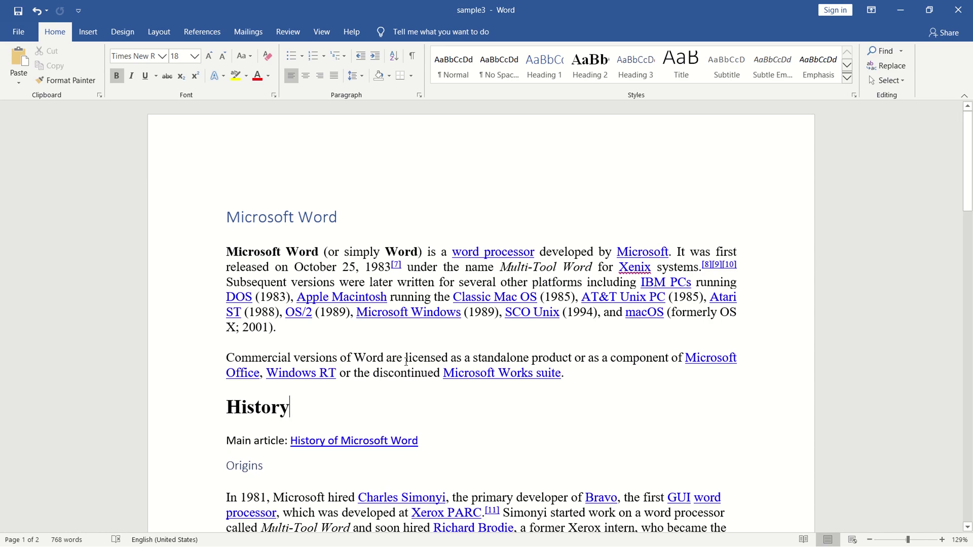
Select the word 'licensed' by dragging across it, then clear the selection
click(445, 358)
click(446, 357)
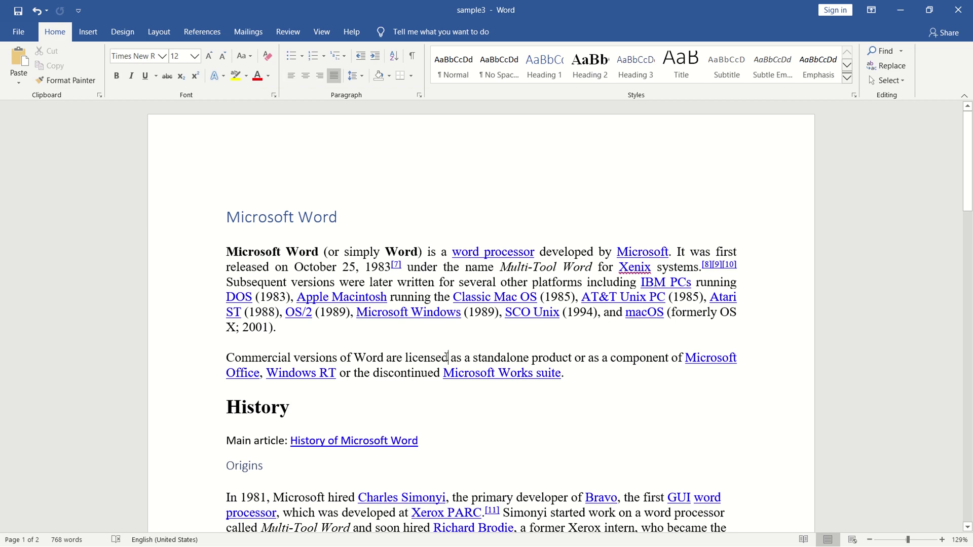
drag(447, 357, 405, 353)
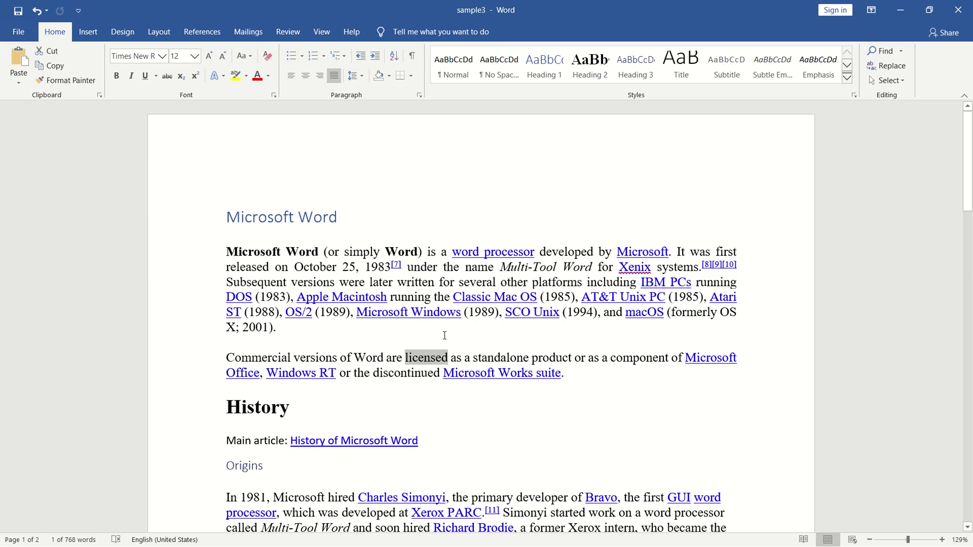
click(445, 335)
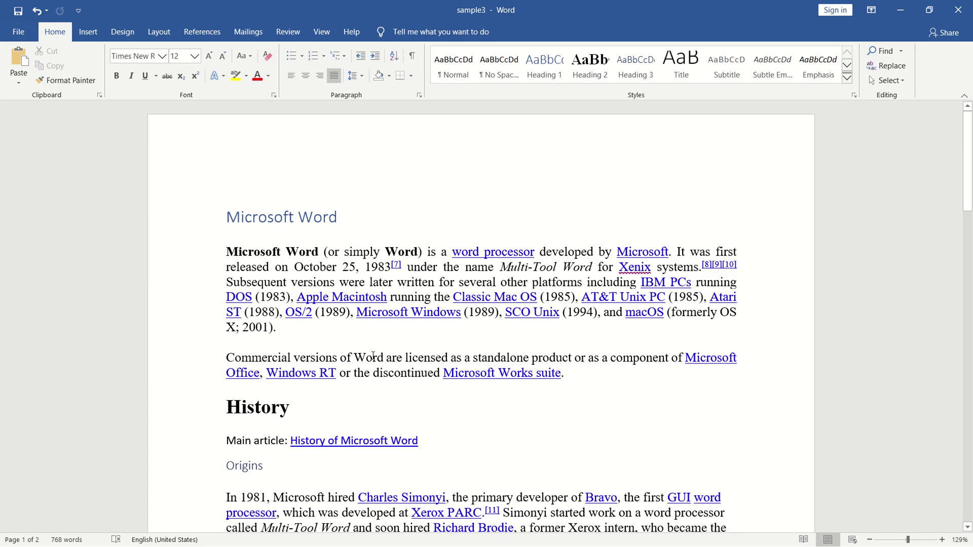
Select 'standalone product' plus 'component' together, then the whole first paragraph from the margin
double_click(505, 356)
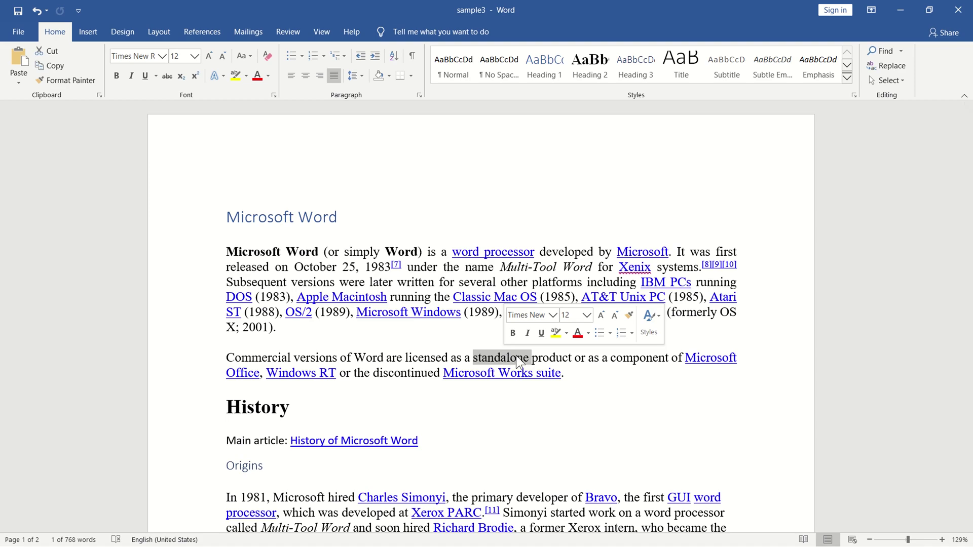
shift+click(552, 355)
double_click(627, 360)
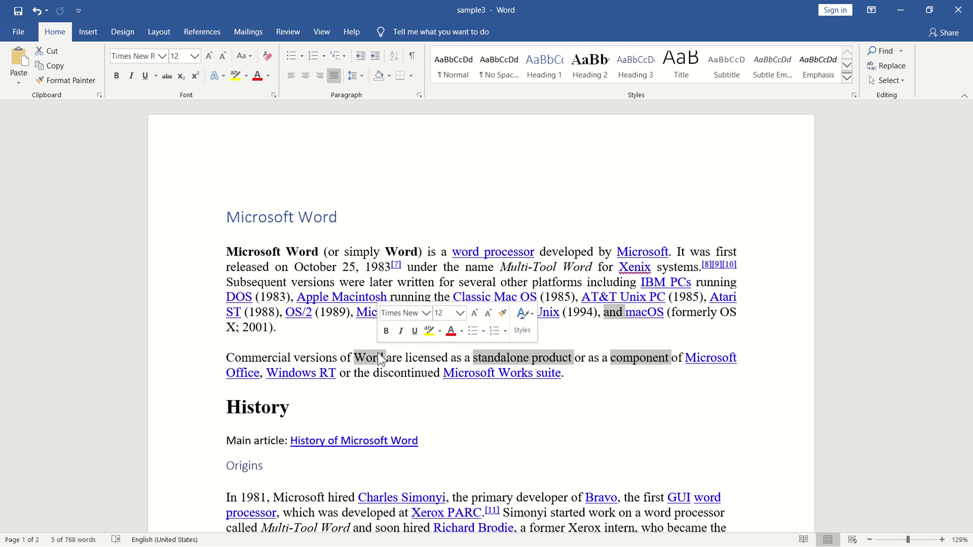
click(357, 330)
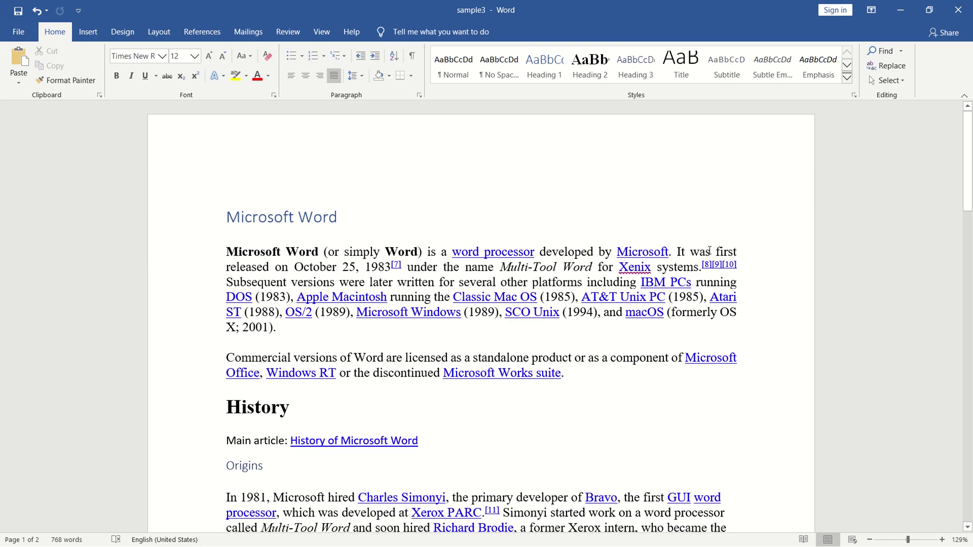
double_click(205, 256)
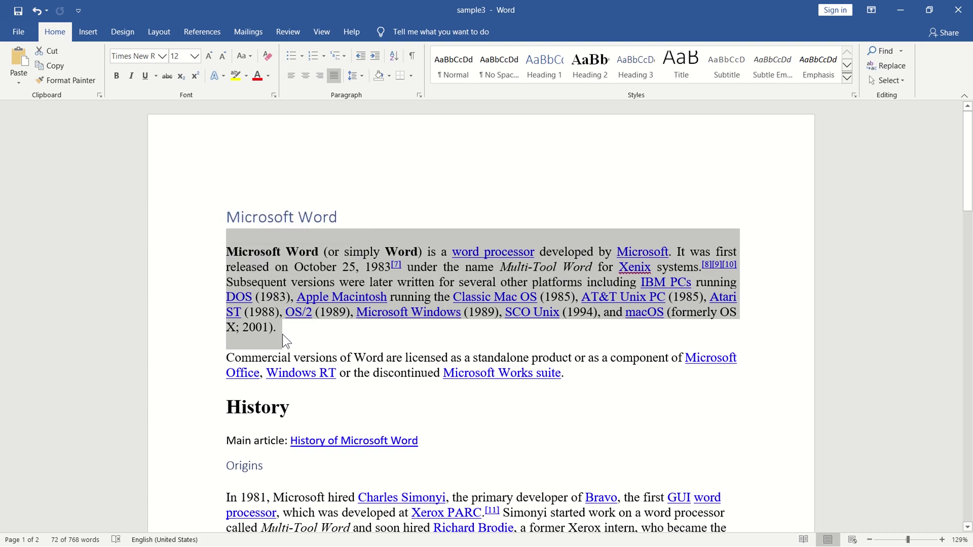
click(208, 268)
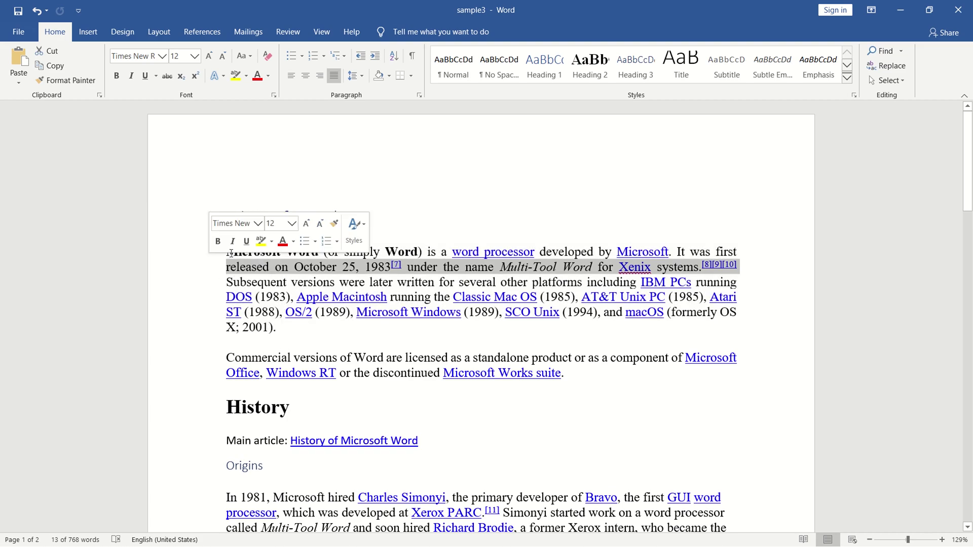
click(367, 345)
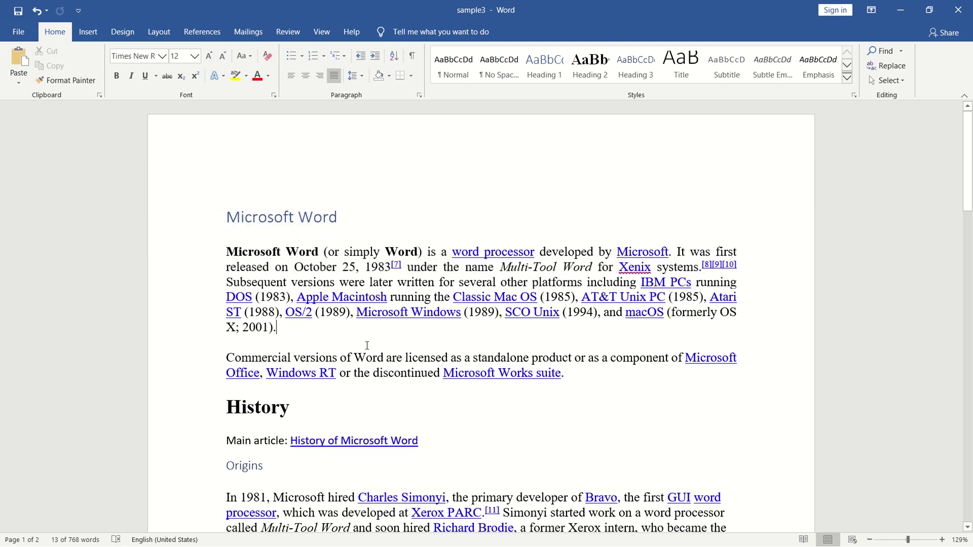
click(208, 260)
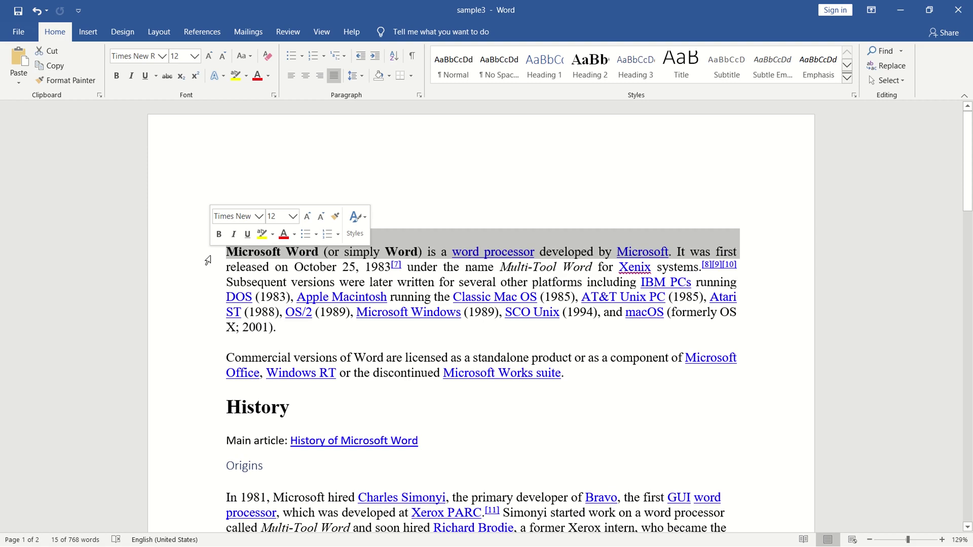
double_click(208, 260)
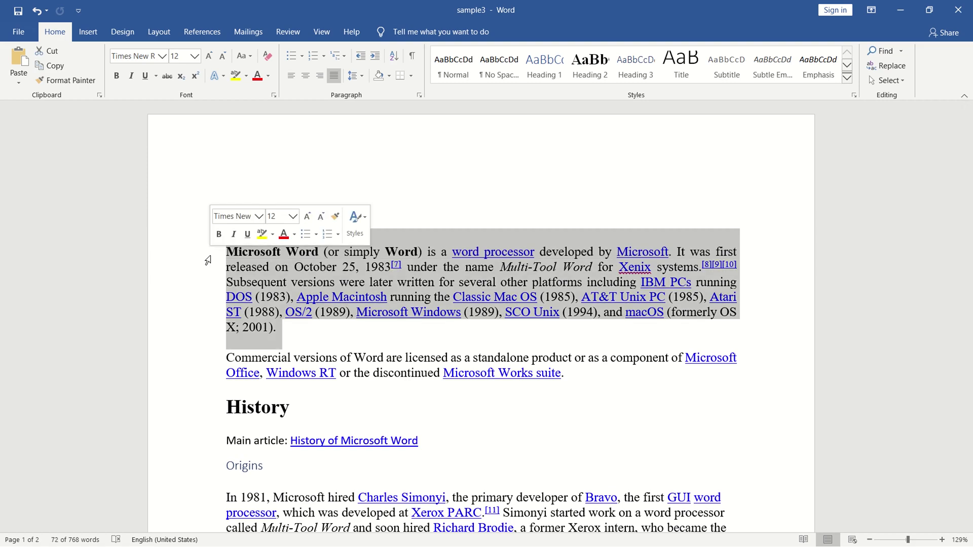
click(328, 332)
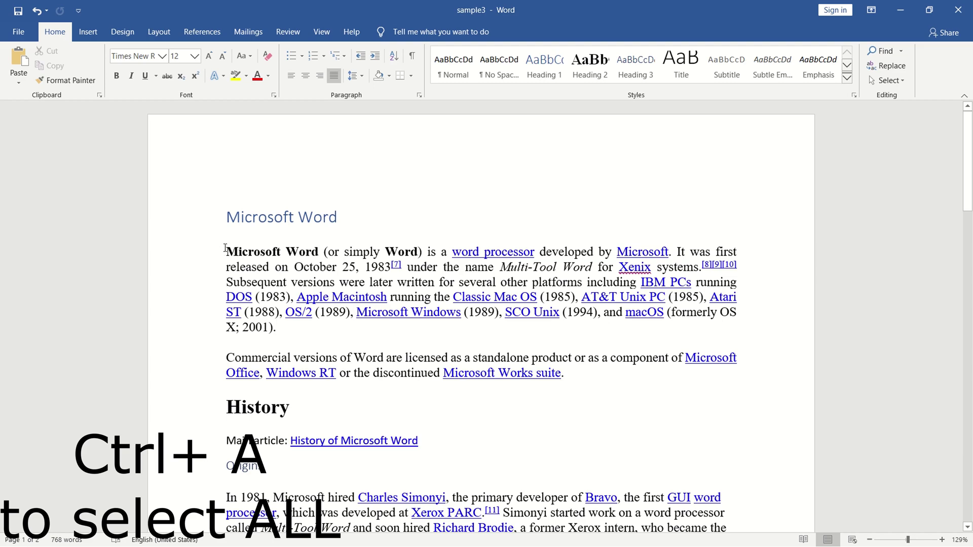
drag(225, 249, 369, 339)
click(321, 334)
double_click(263, 251)
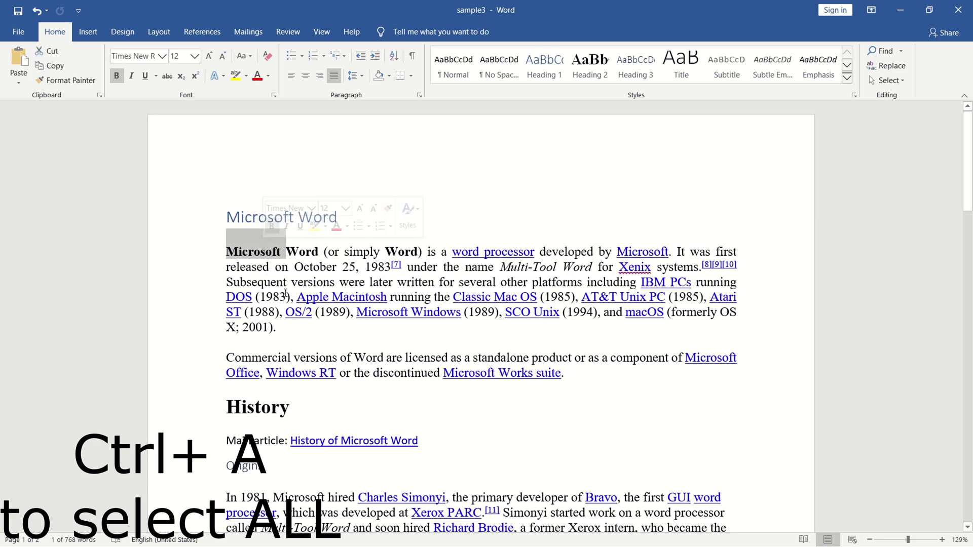
click(205, 257)
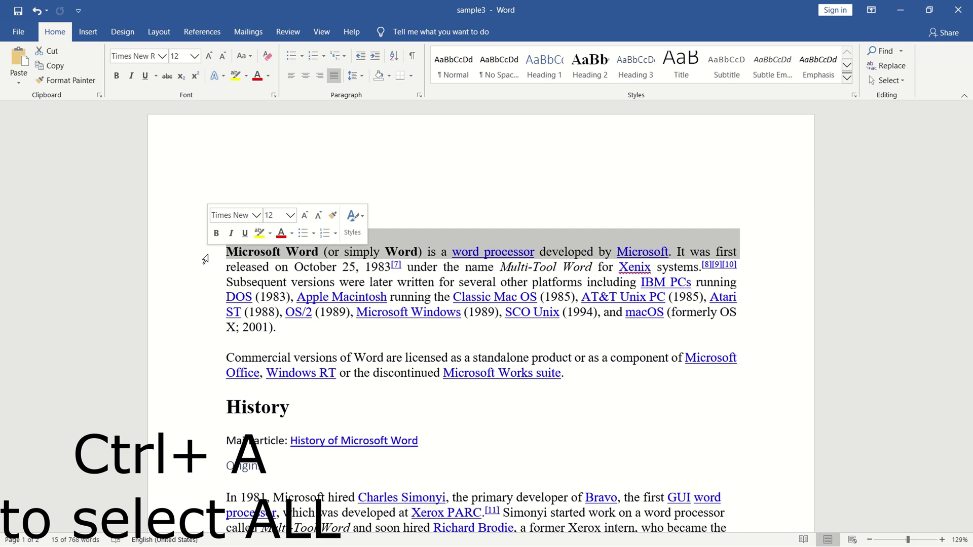
double_click(197, 253)
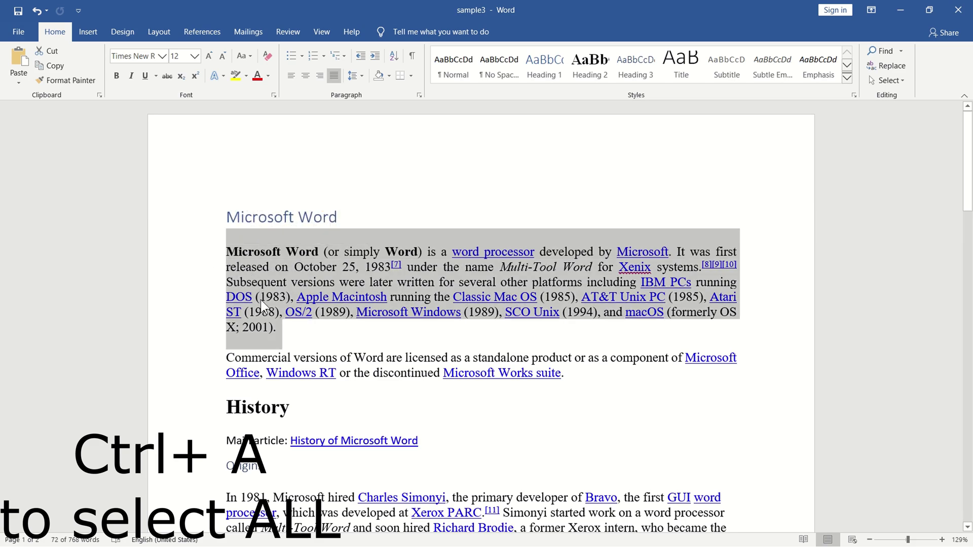
click(327, 333)
click(477, 418)
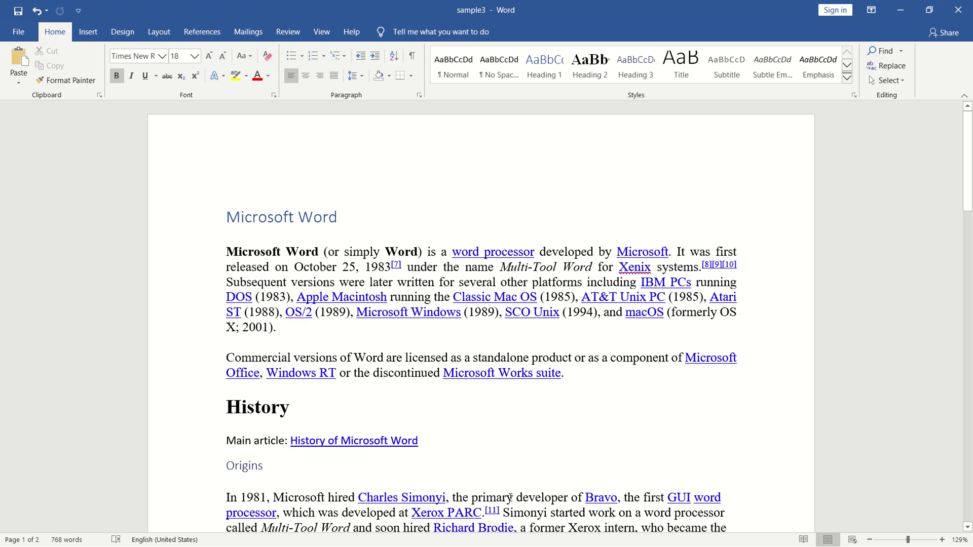
double_click(479, 282)
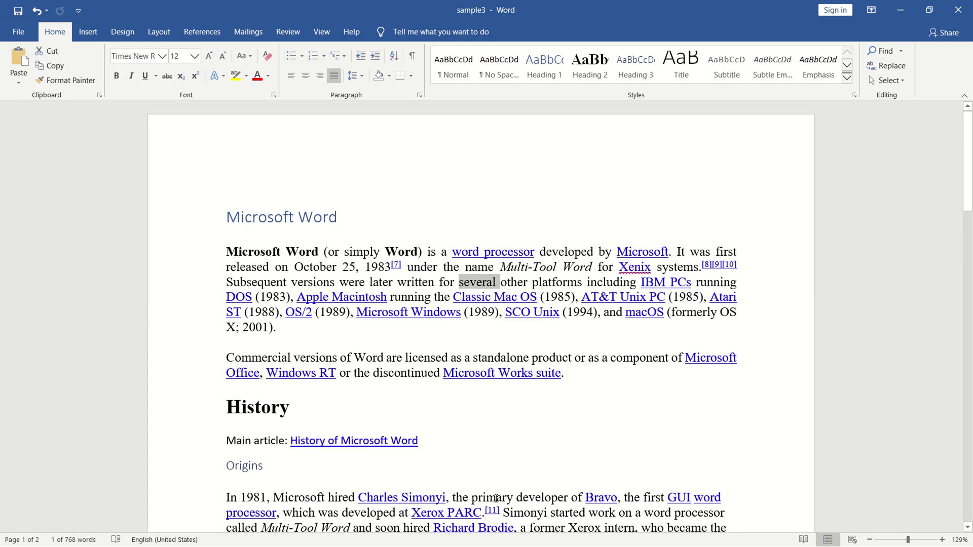
shift+click(496, 498)
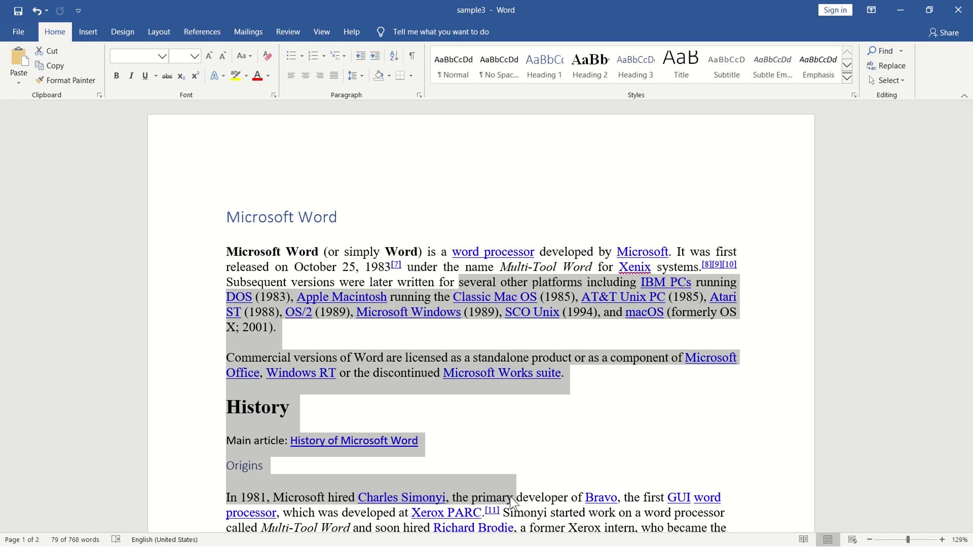
click(499, 400)
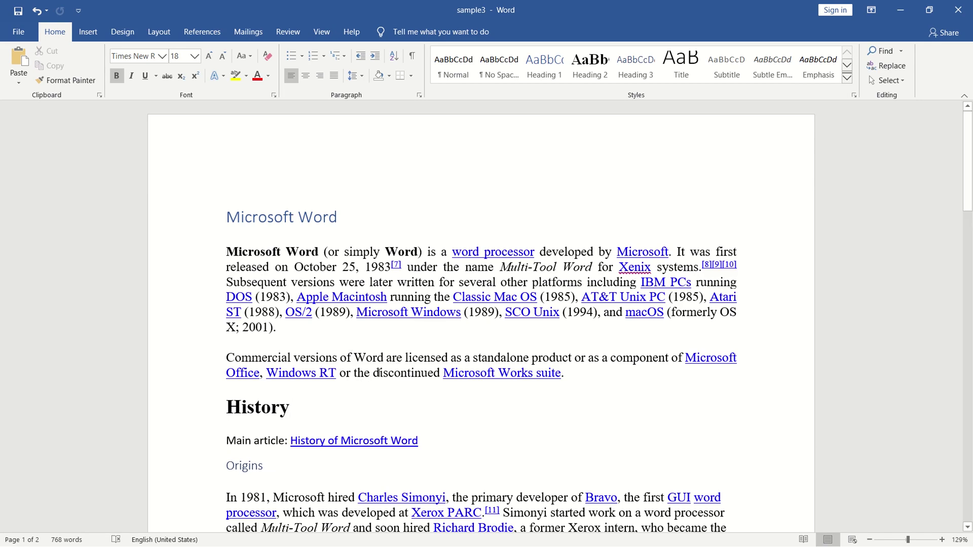
key(ctrl)
Insert 'Microsoft ' before 'Word' in 'Commercial versions of Word' in the second paragraph
click(355, 358)
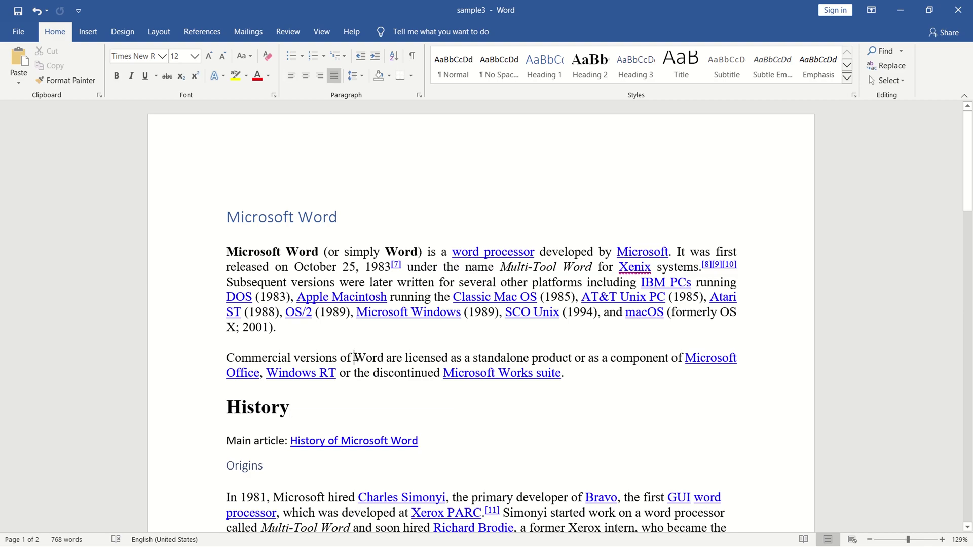
key(ctrl)
text(Mi)
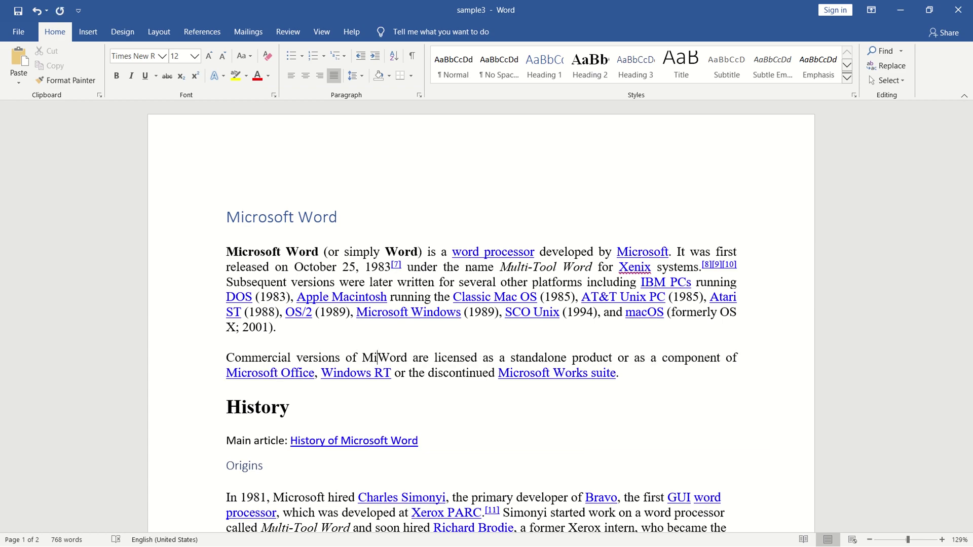
text(croso)
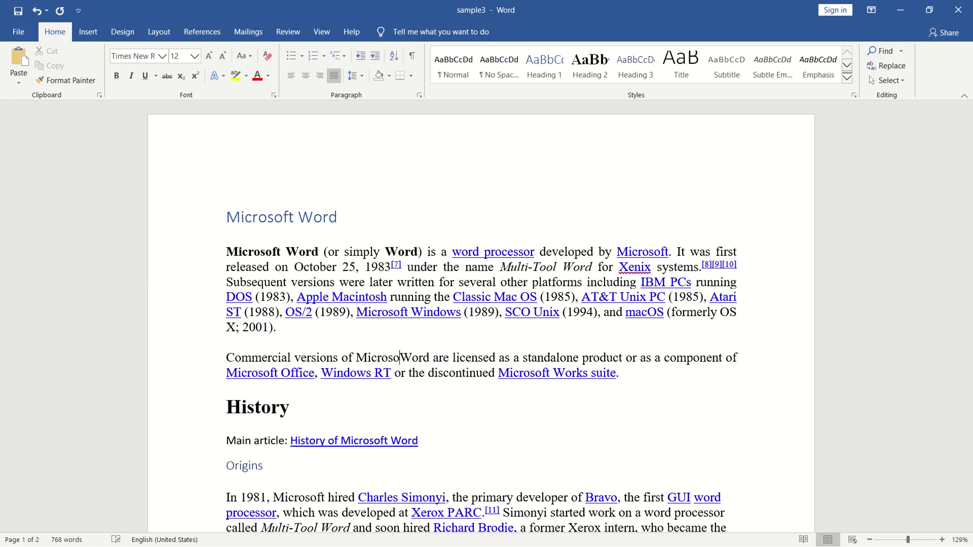
text(ft)
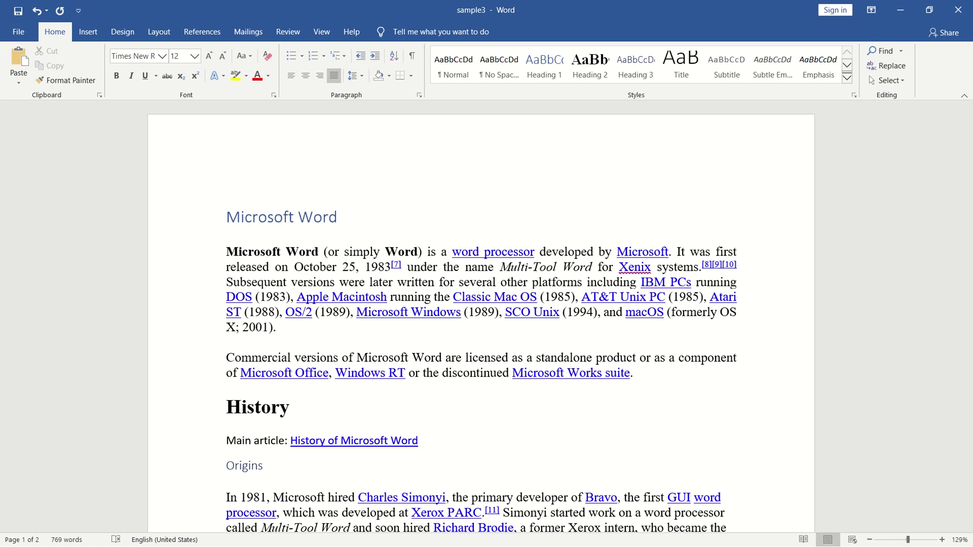
key(ctrl+Right)
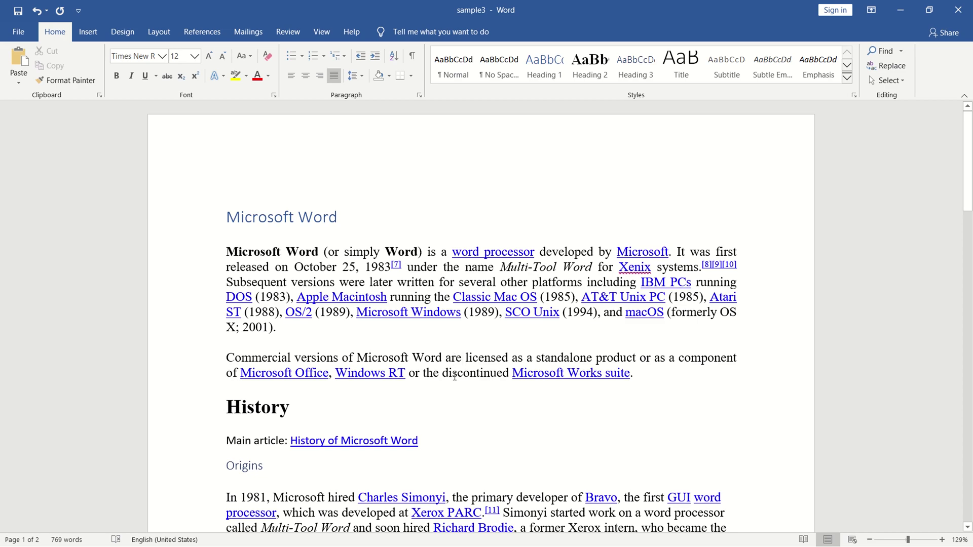
Replace 'are' with 'is' in 'Commercial versions of Microsoft Word are licensed'
double_click(454, 358)
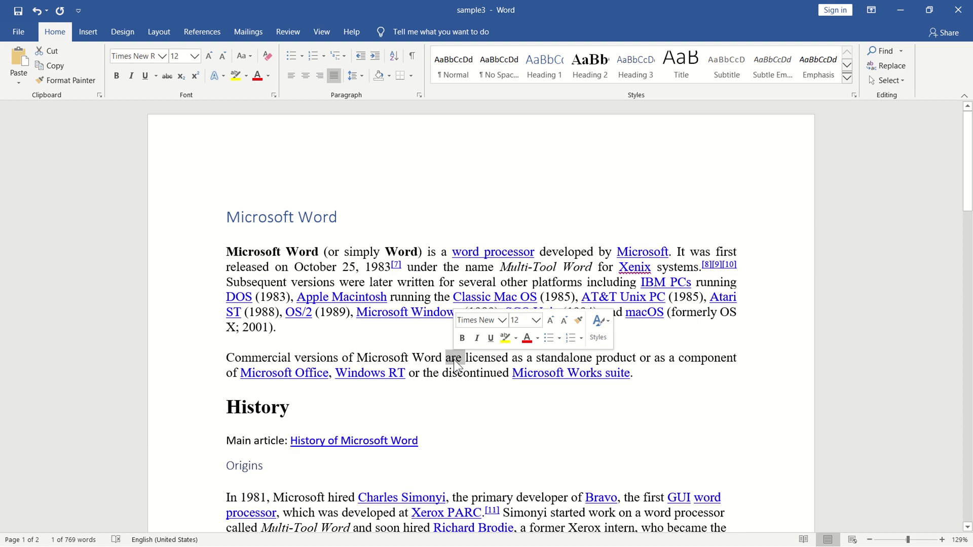
text(is)
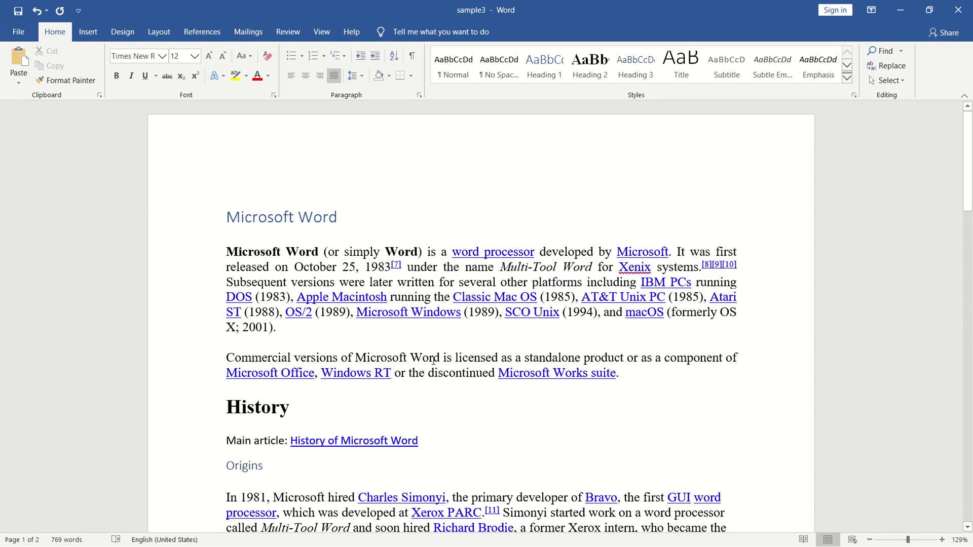
Overwrite the opening paragraph with 'he', undo to restore it, then shrink the selection to its first line
double_click(193, 261)
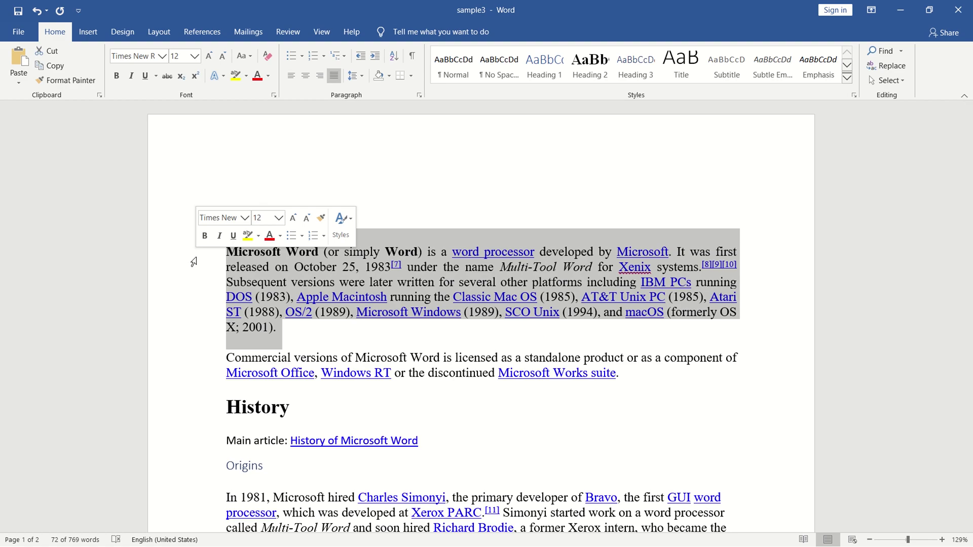
text(he)
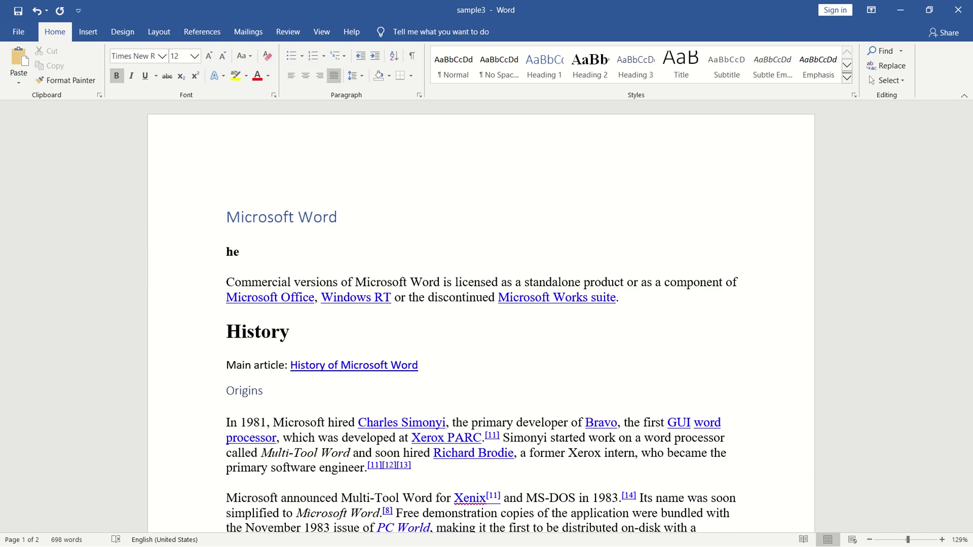
key(BackSpace)
key(BackSpace)
key(ctrl+z)
key(ctrl+z)
key(ctrl+z)
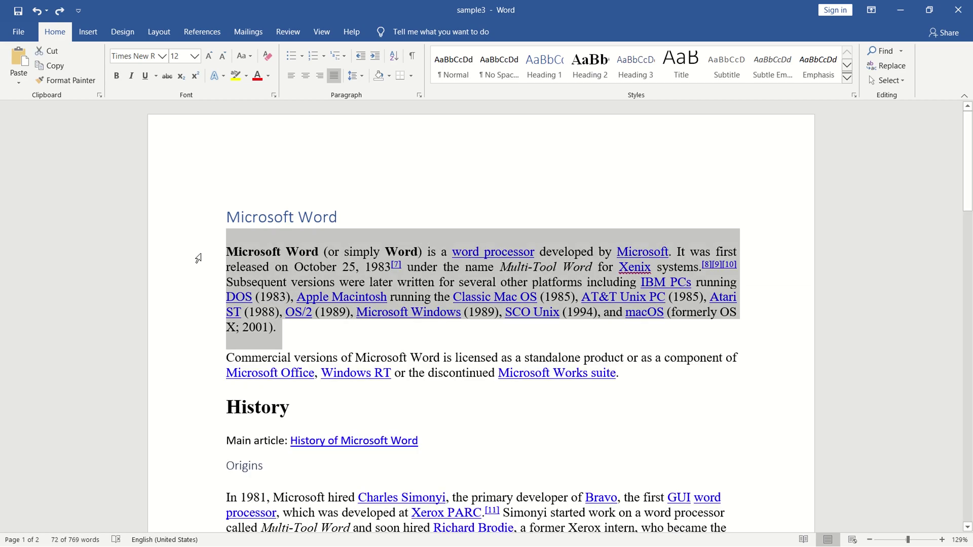
key(shift+Up)
key(shift+Up)
key(shift+Up)
key(shift+Up)
key(shift+Up)
key(shift+Up)
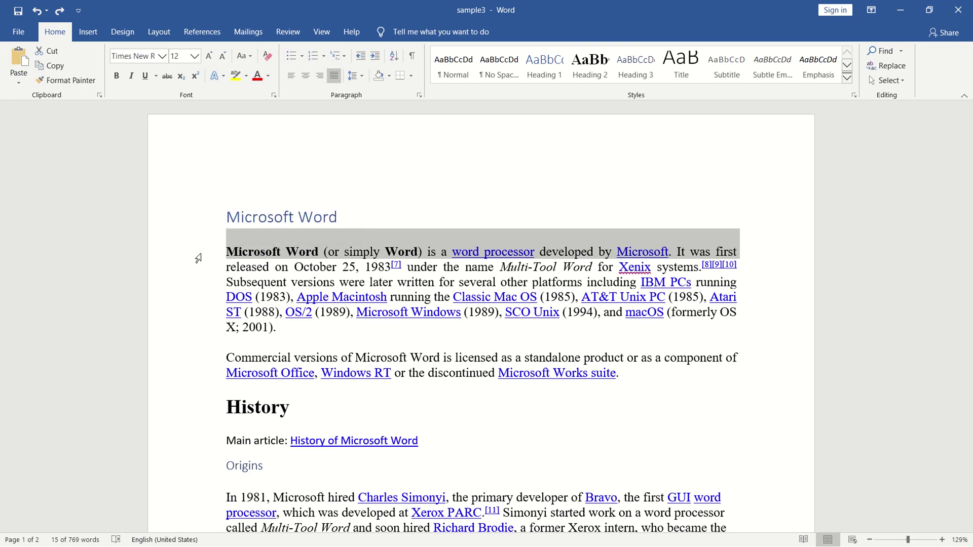
Clear the text selection in the sample3 article
click(324, 408)
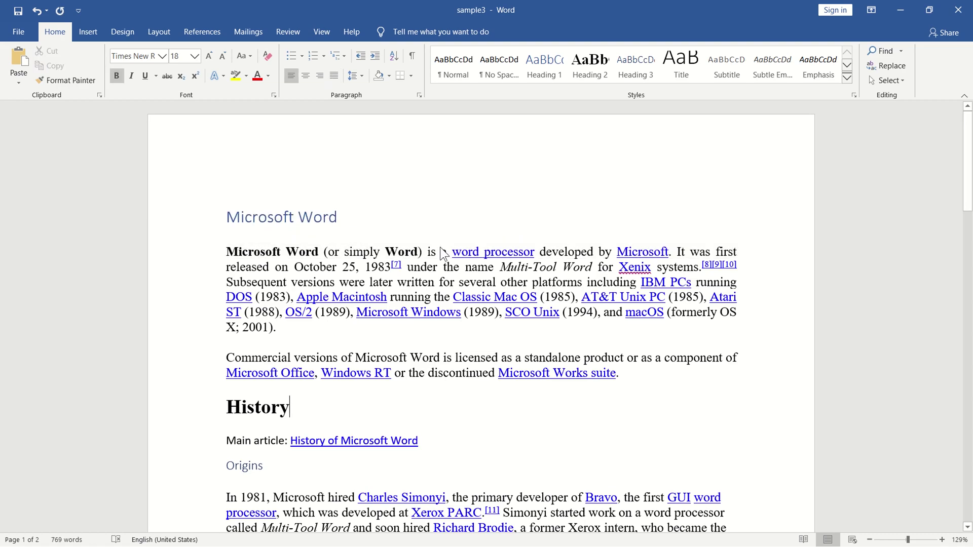